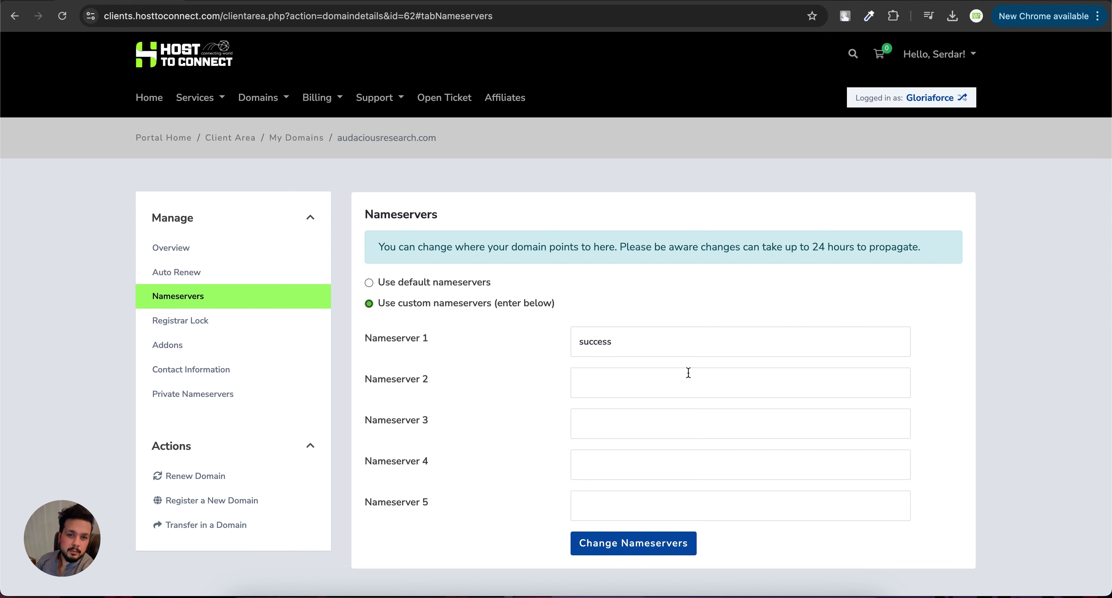
Set the custom nameservers of audaciousresearch.com to ns1.connecthtc.com and ns2.connecthtc.com and save the change.
drag(647, 339, 564, 345)
text(ns1.connecthtc.com)
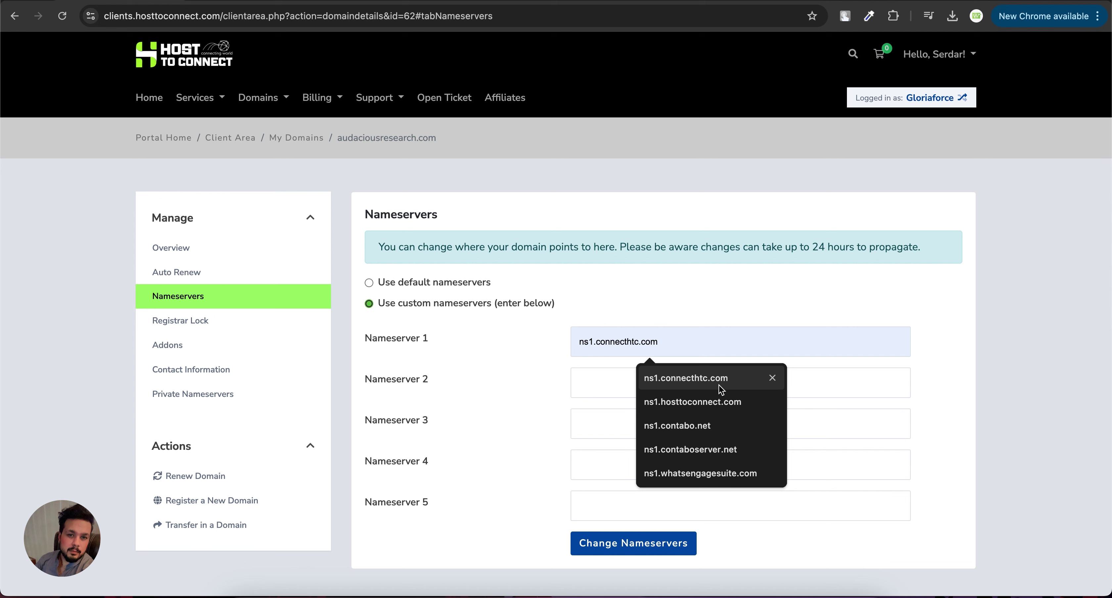
click(719, 385)
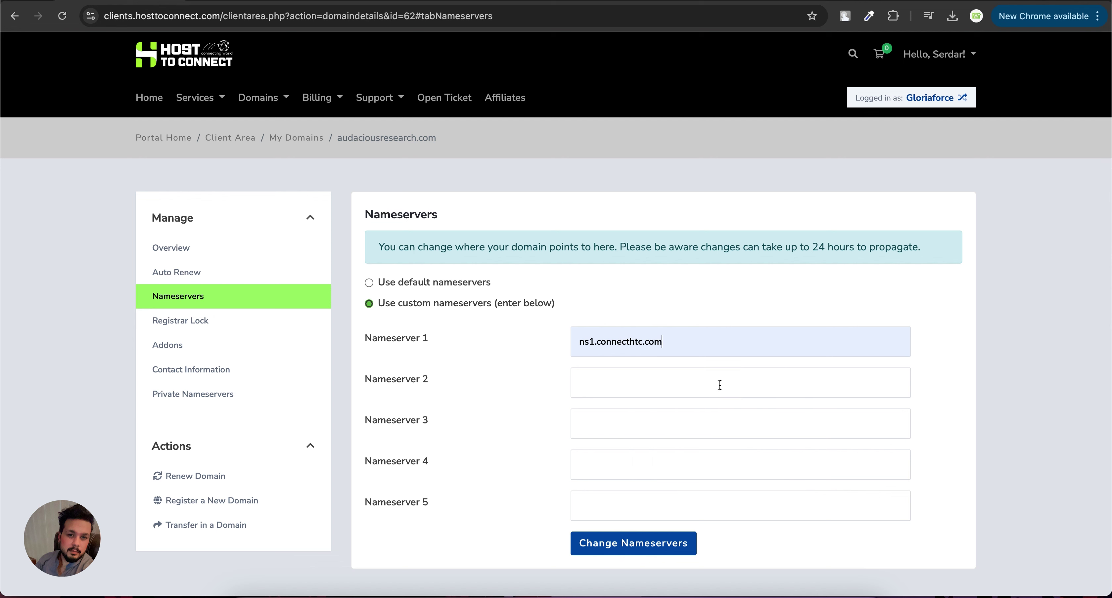
click(719, 385)
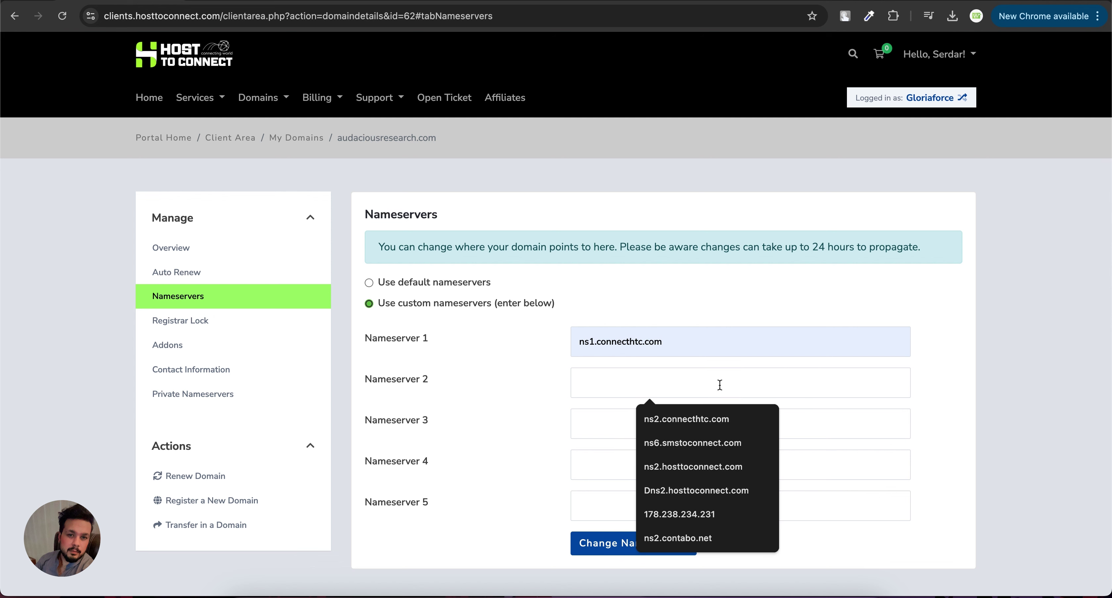
click(696, 413)
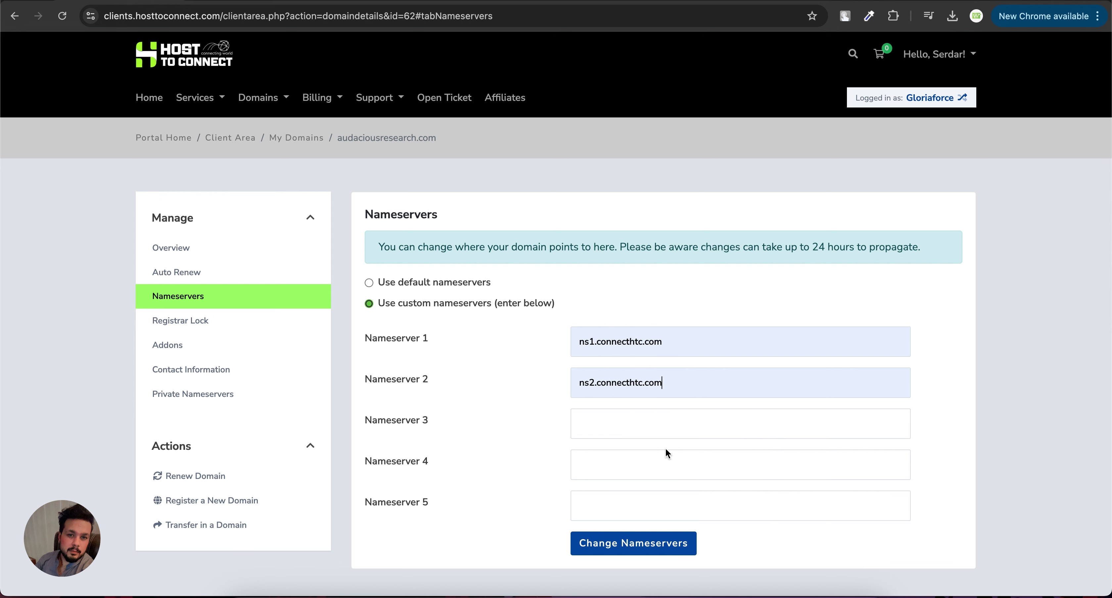
click(619, 552)
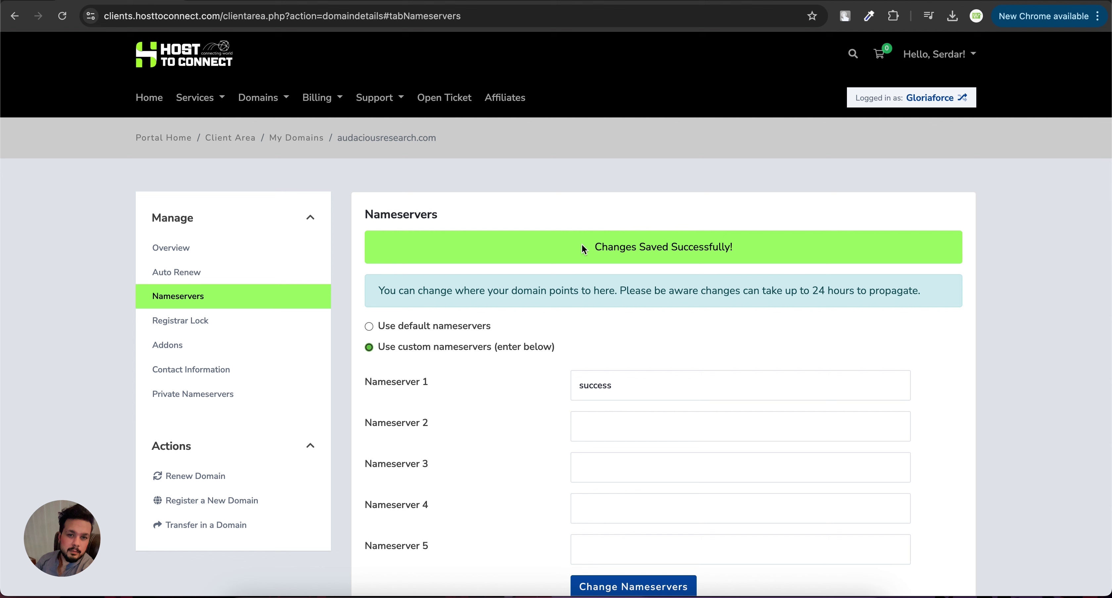
drag(377, 291, 935, 292)
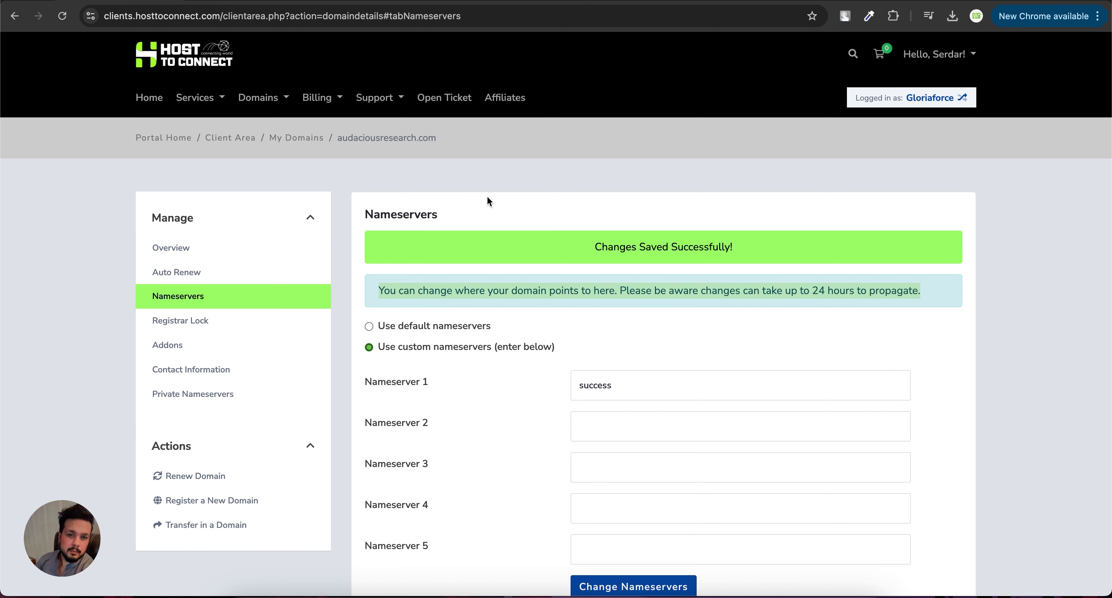
Open the Divine Plan hosting service for deutscheiptv.de and log in to its cPanel.
click(199, 100)
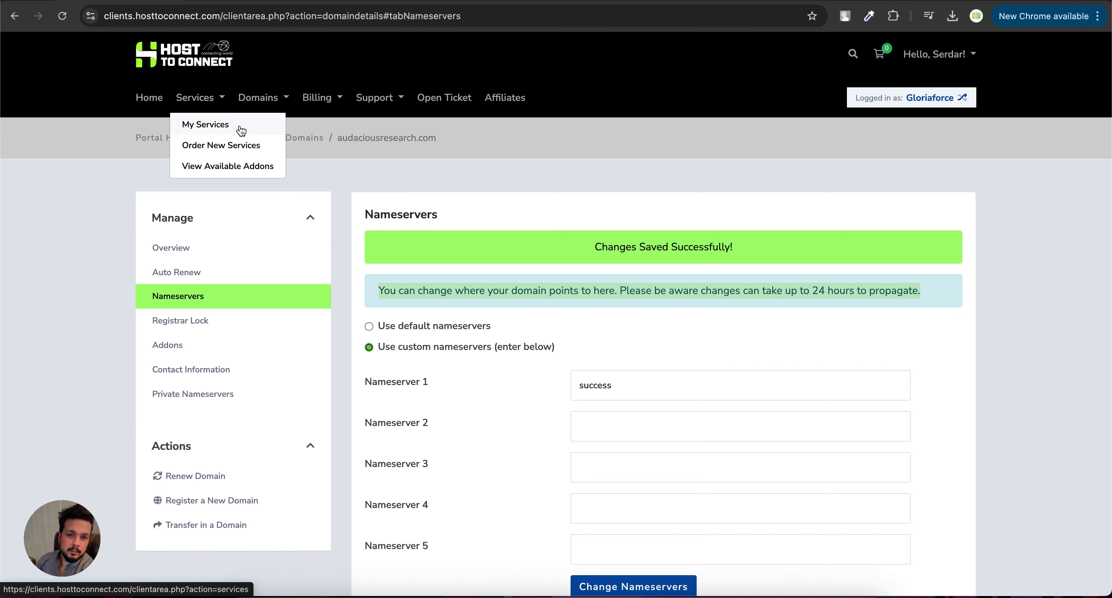
click(240, 128)
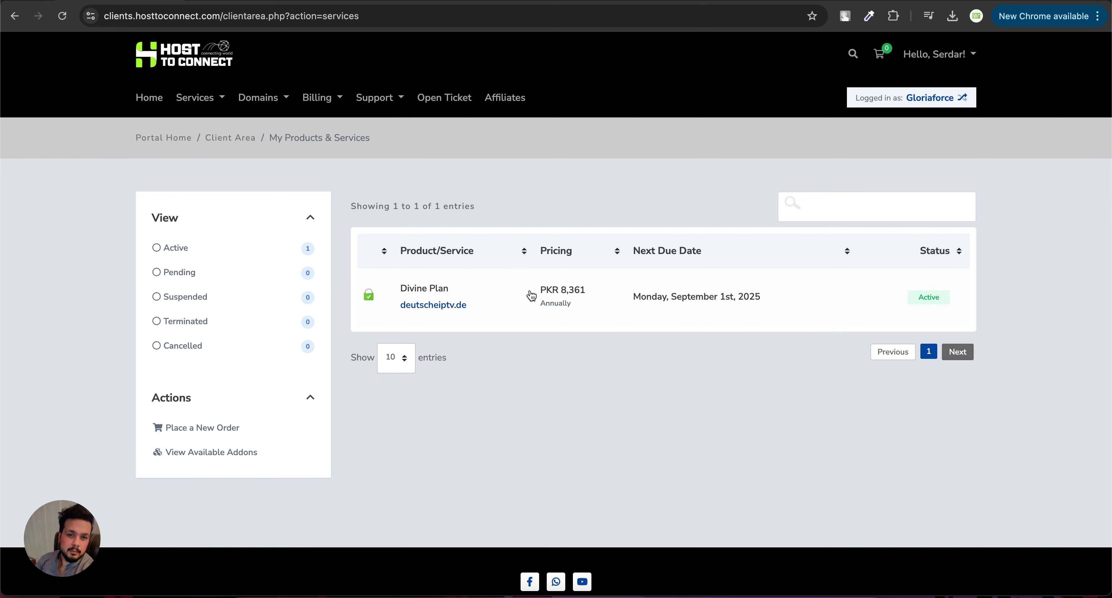
click(519, 296)
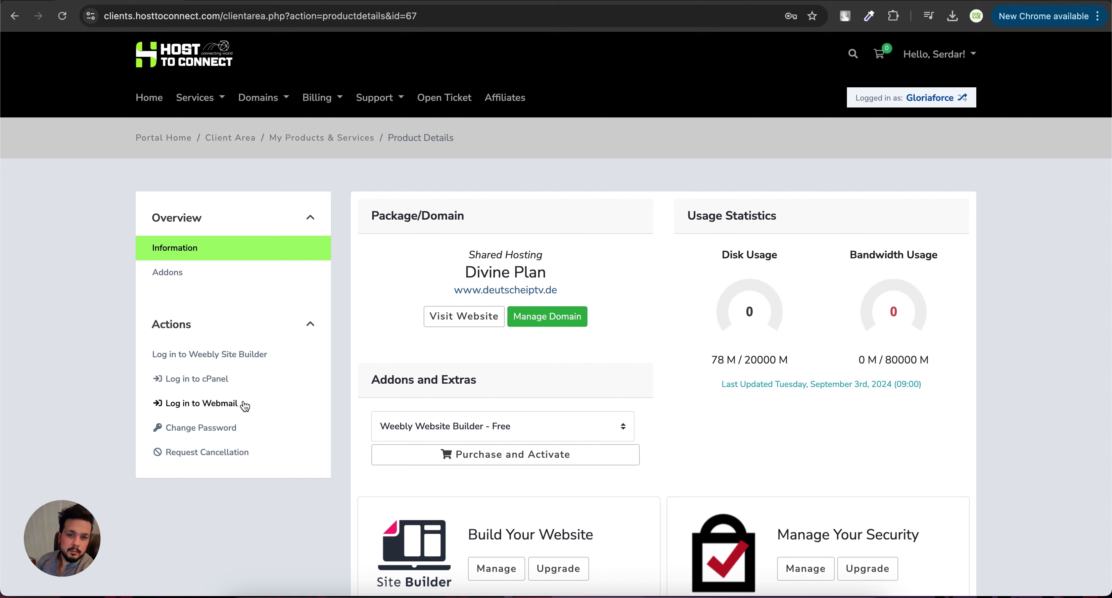
click(213, 384)
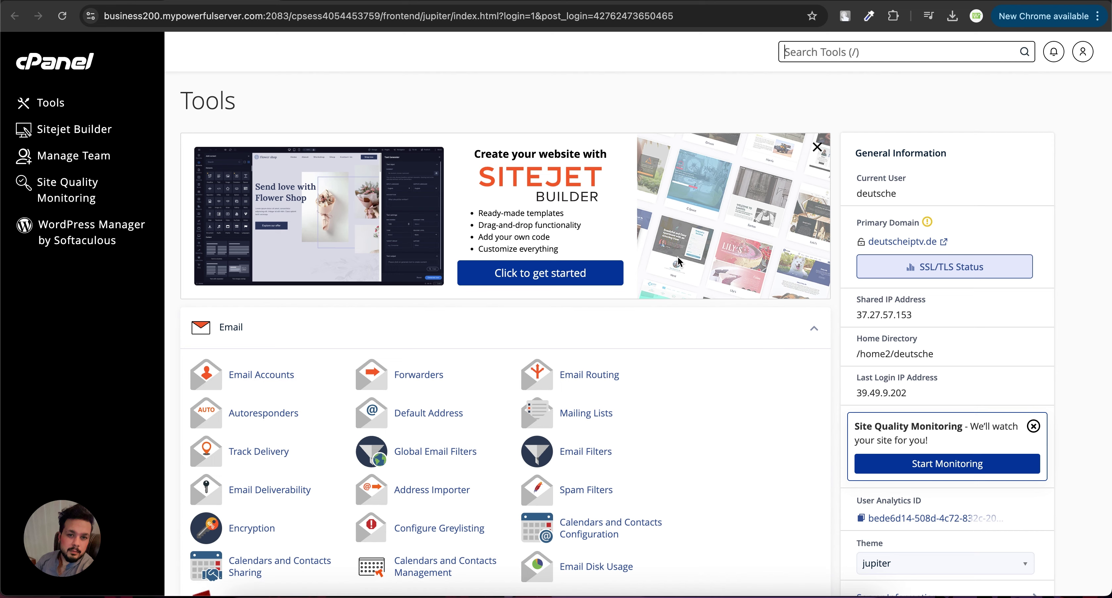
Create the domain audaciousresearch.com in the hosting account with its own document root, not shared with deutscheiptv.de.
scroll(678, 261, down, 20)
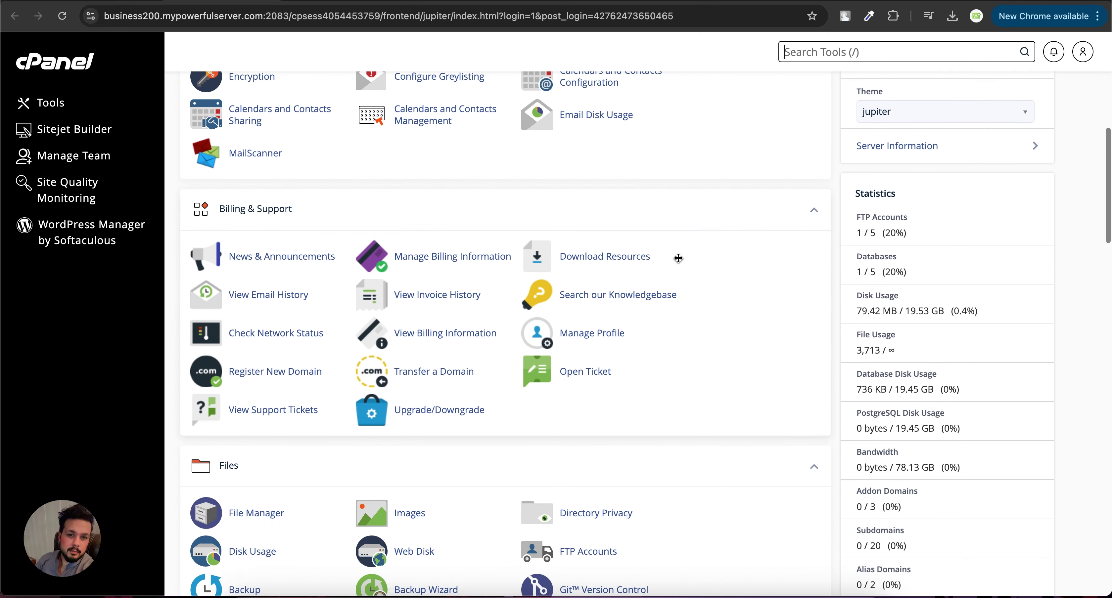
scroll(677, 257, down, 5)
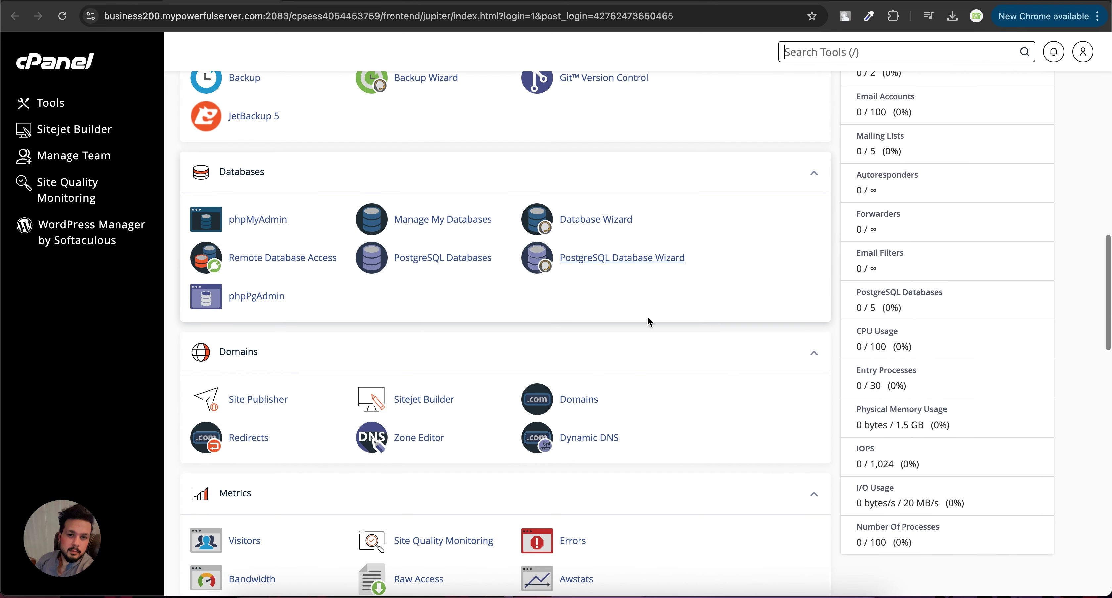
click(577, 402)
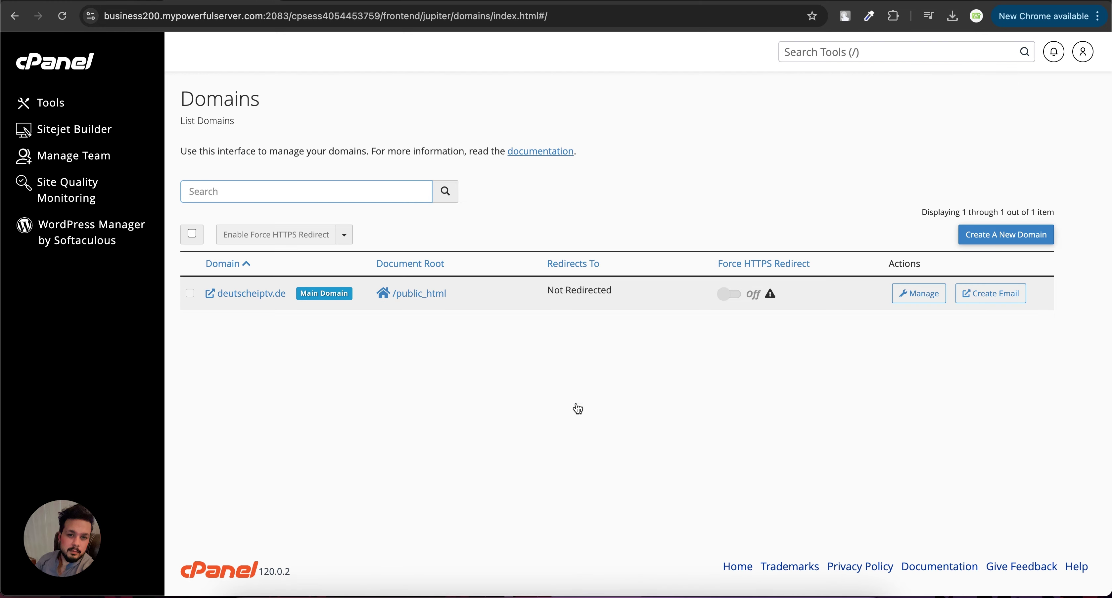
click(1012, 240)
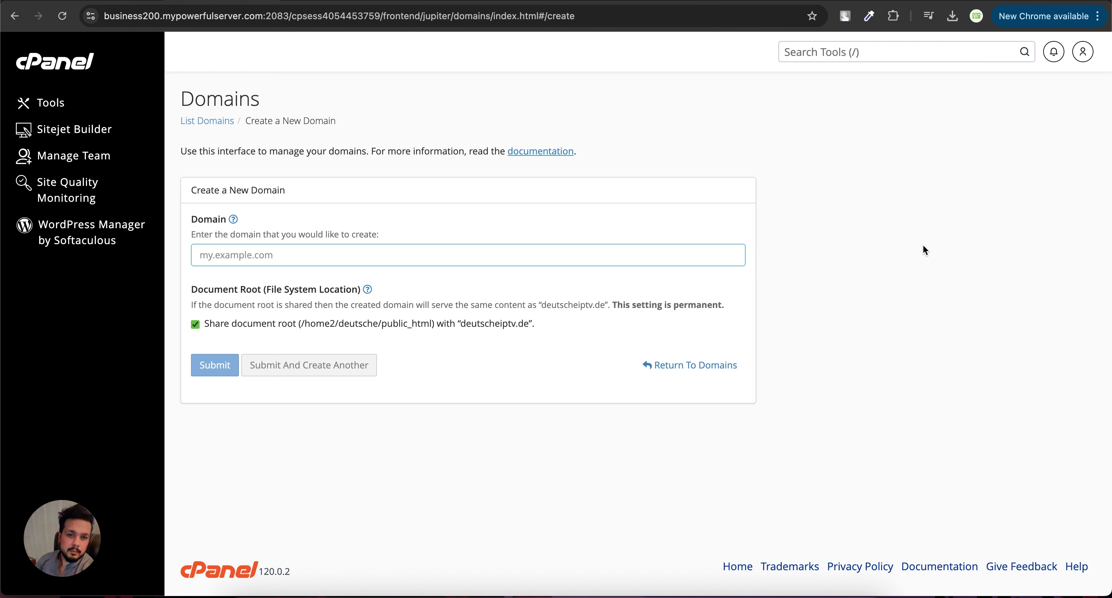
text(audaciousresearch.com)
click(195, 324)
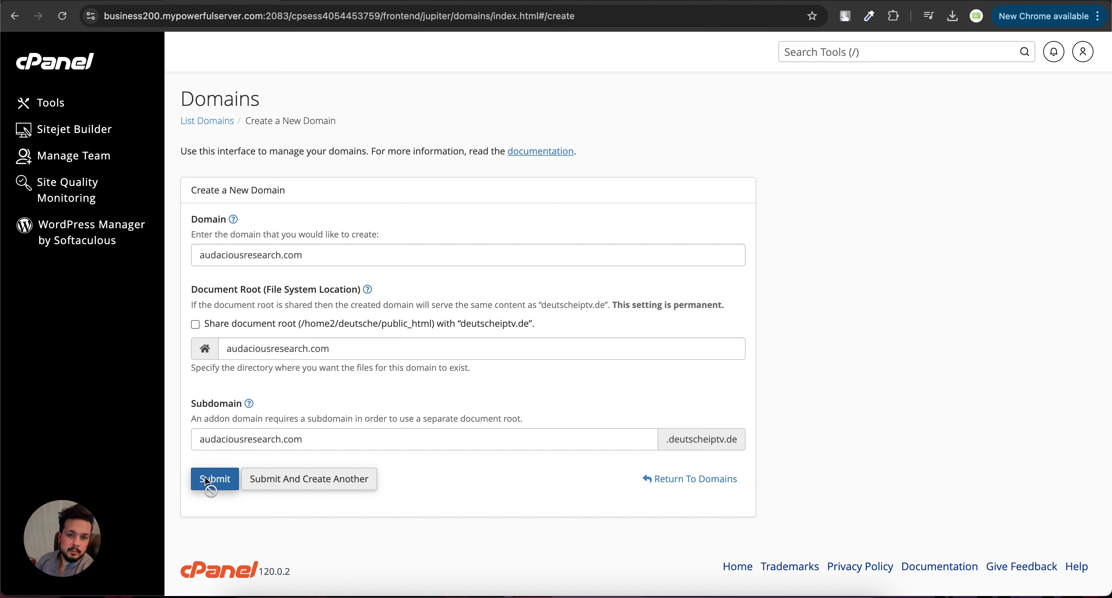
click(205, 479)
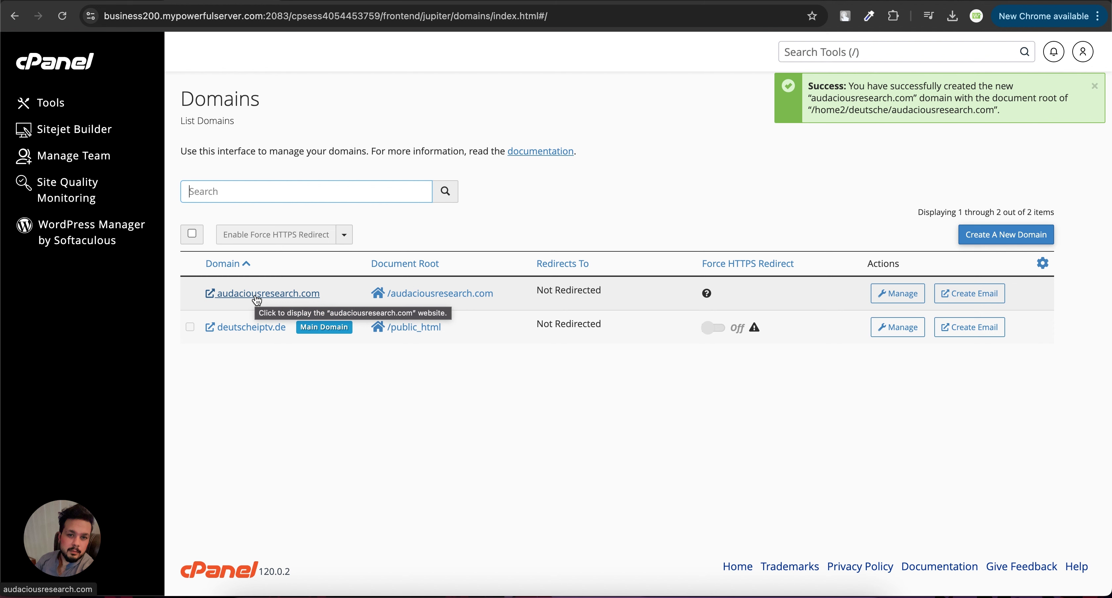
Begin a WordPress installation with the Softaculous installer and choose audaciousresearch.com.deutscheiptv.de as the installation domain.
click(62, 72)
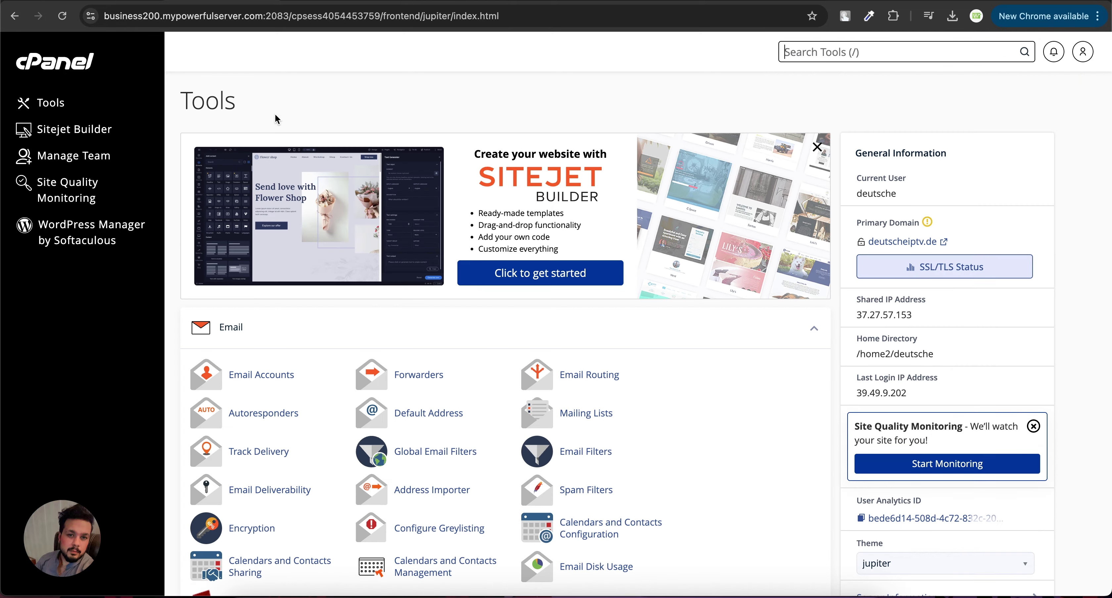
scroll(344, 194, down, 20)
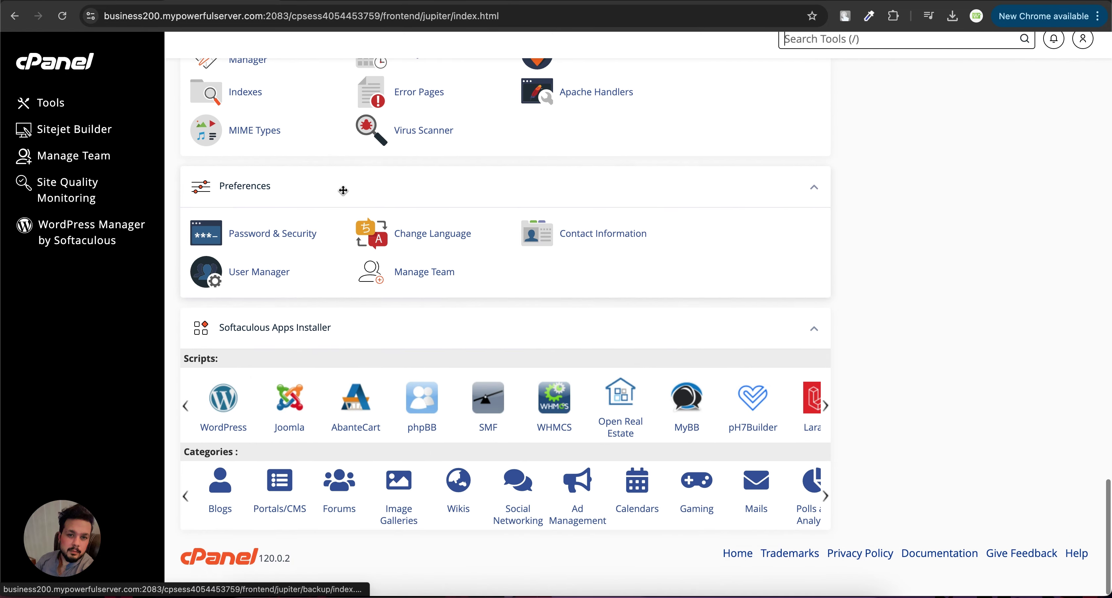
click(223, 413)
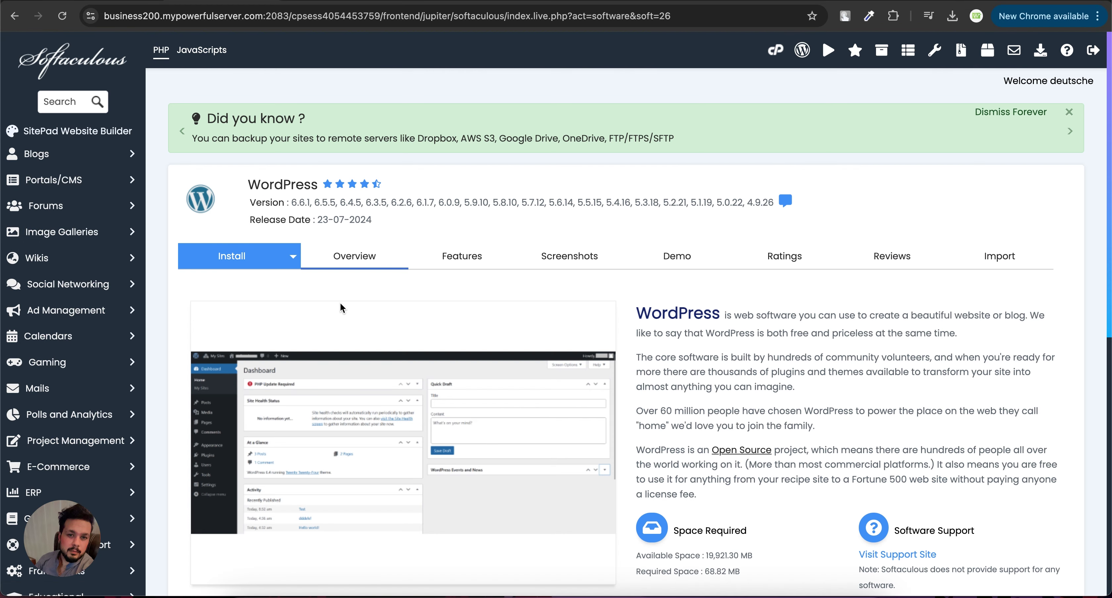
click(233, 257)
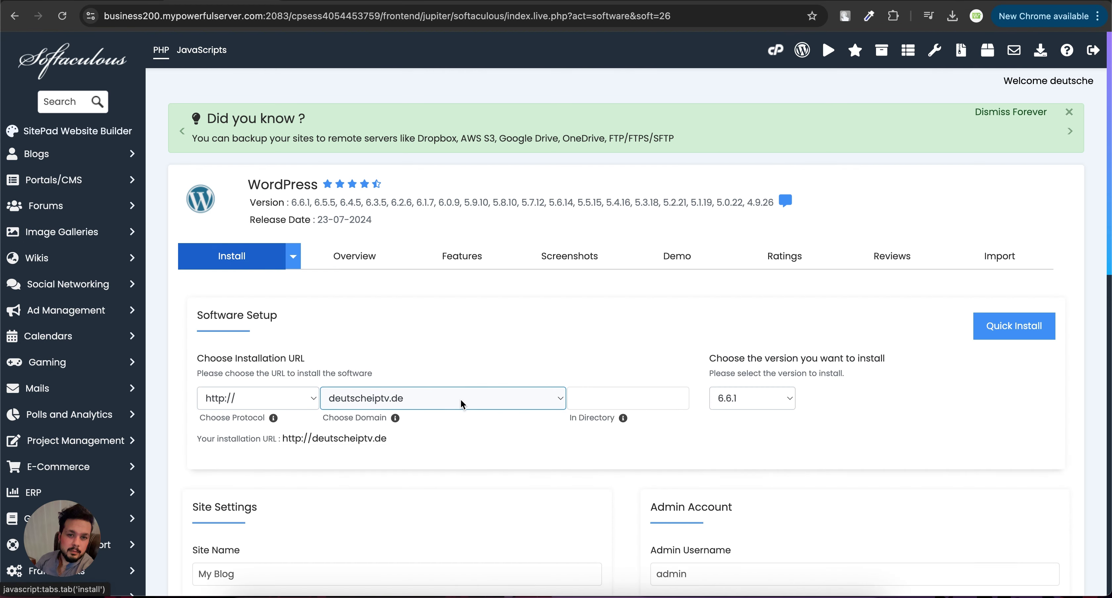
click(466, 403)
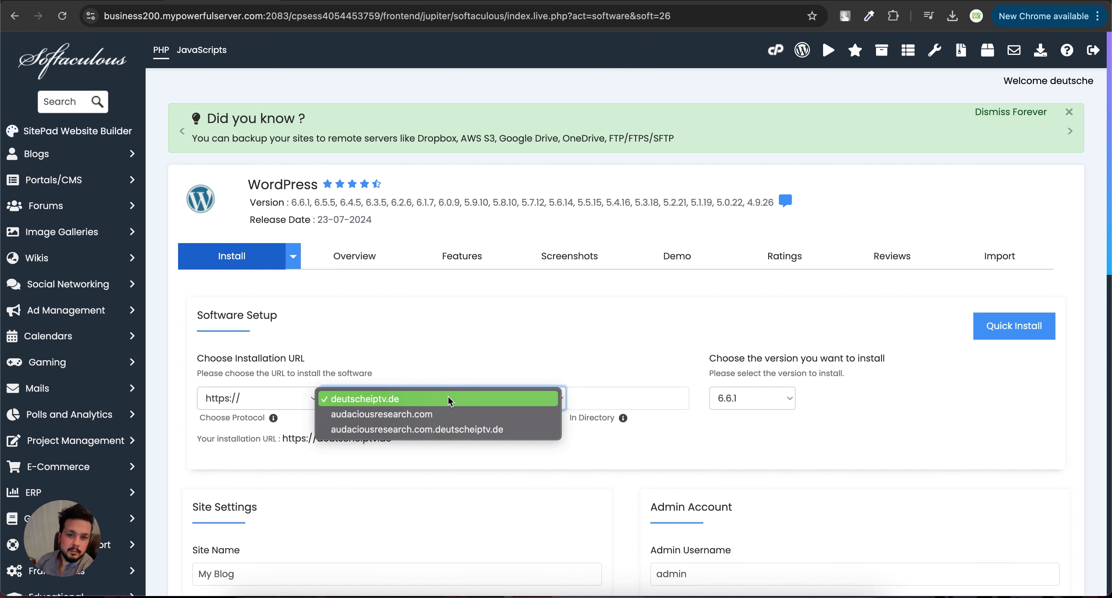
click(448, 429)
Generate a strong password for the WordPress admin account and capture a screenshot of the Admin Account section.
scroll(447, 430, down, 3)
scroll(447, 426, down, 4)
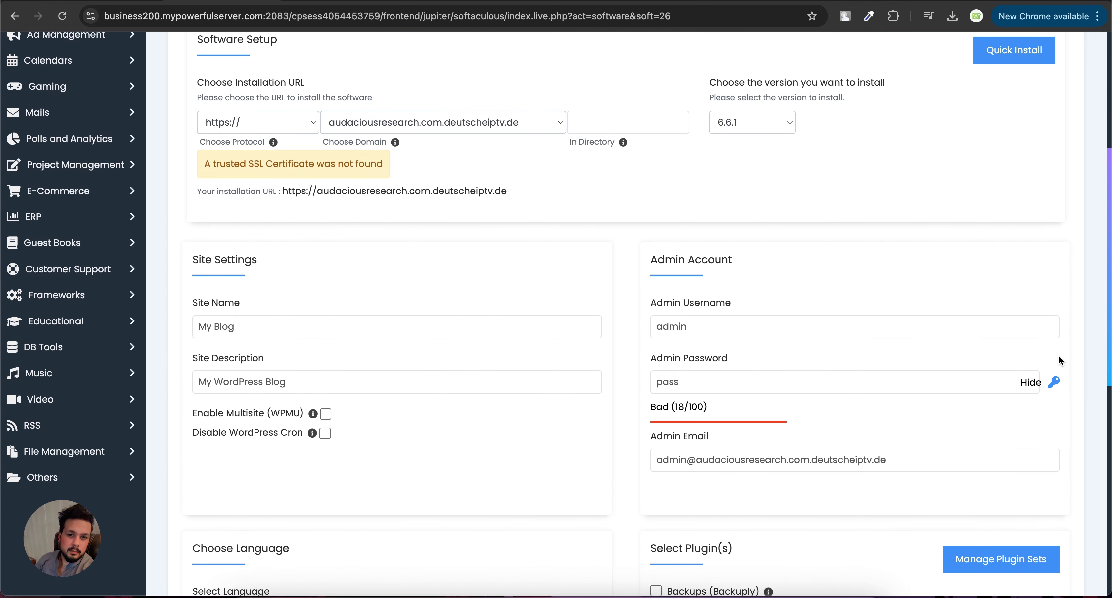
click(1053, 382)
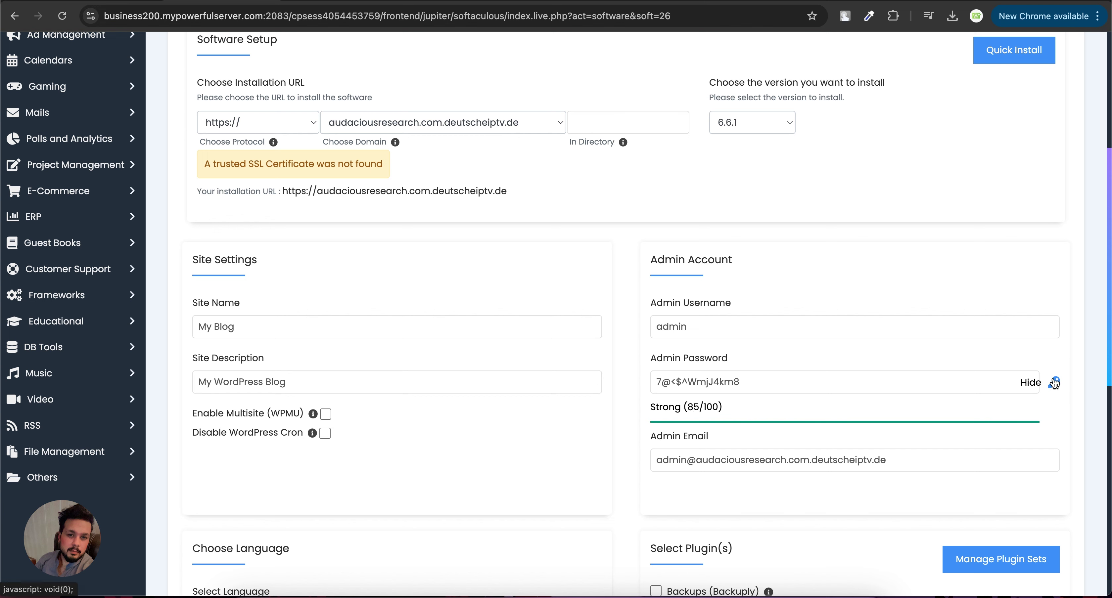
key(super+shift+4)
drag(631, 234, 1091, 531)
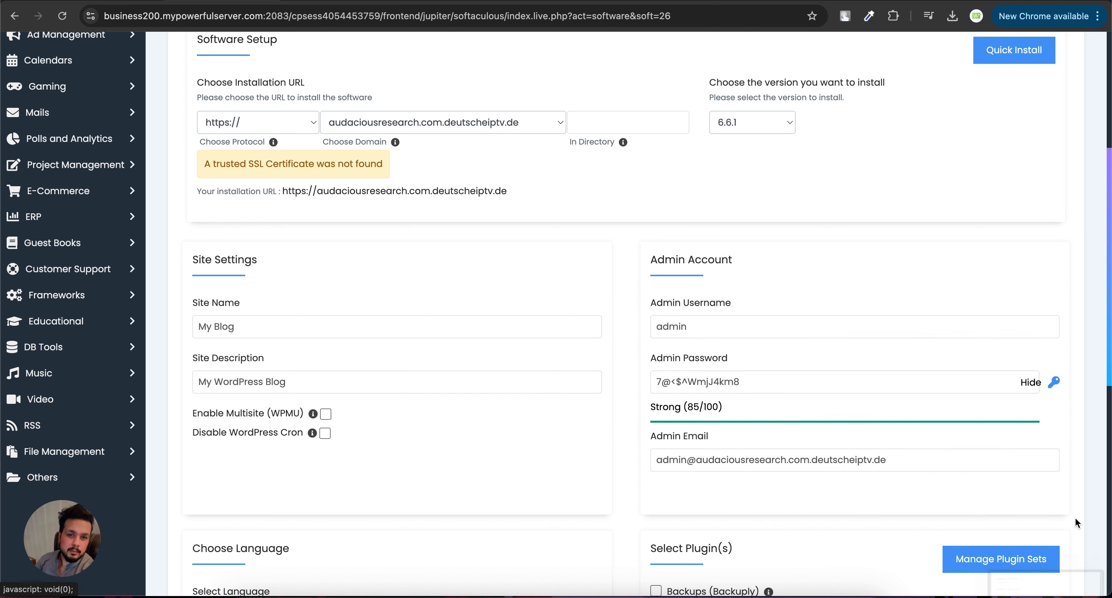
Run the WordPress installation, leaving the language, plugin and theme options at their defaults.
scroll(758, 355, down, 10)
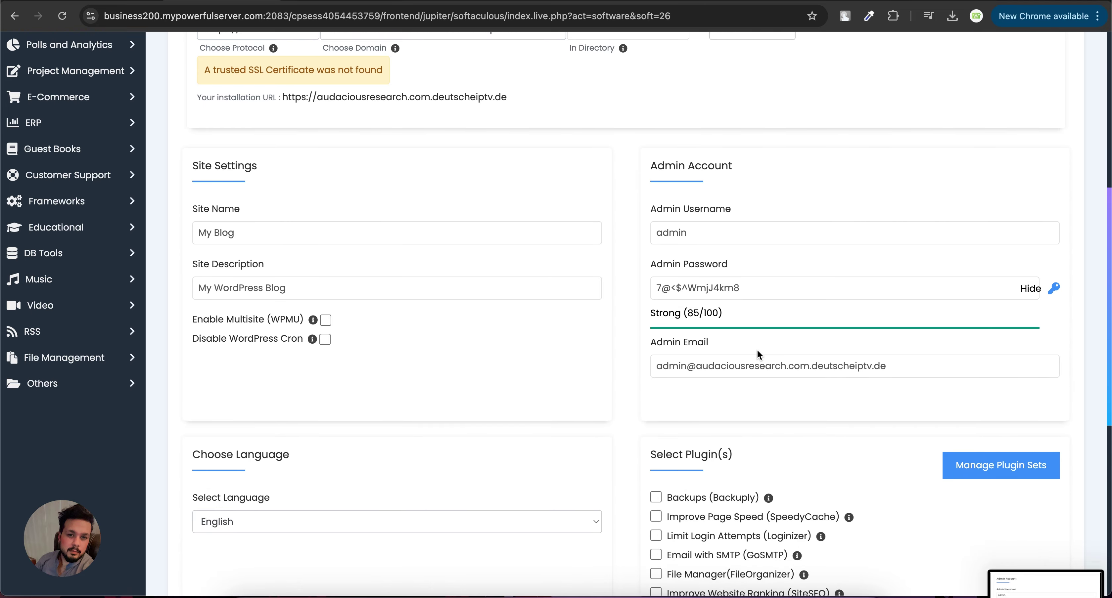
scroll(759, 355, down, 3)
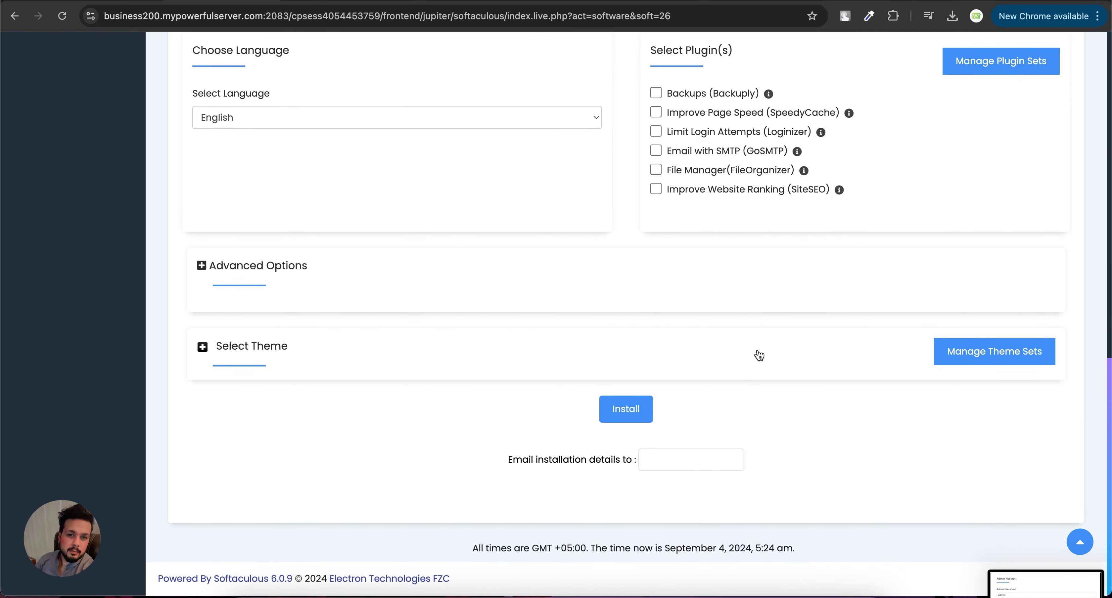
click(630, 417)
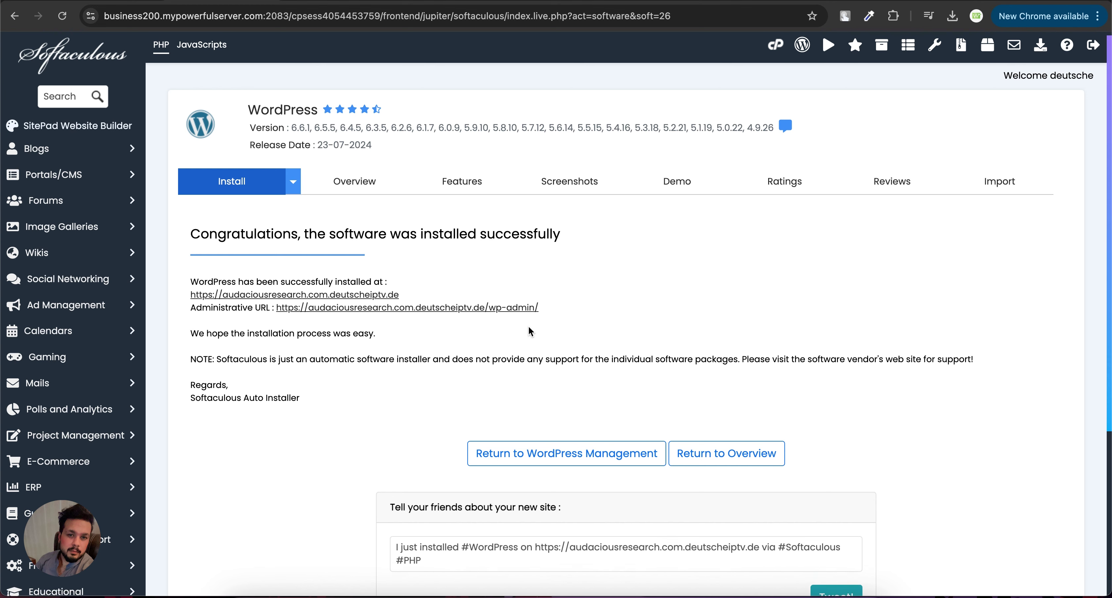
scroll(528, 327, down, 1)
scroll(528, 327, down, 1)
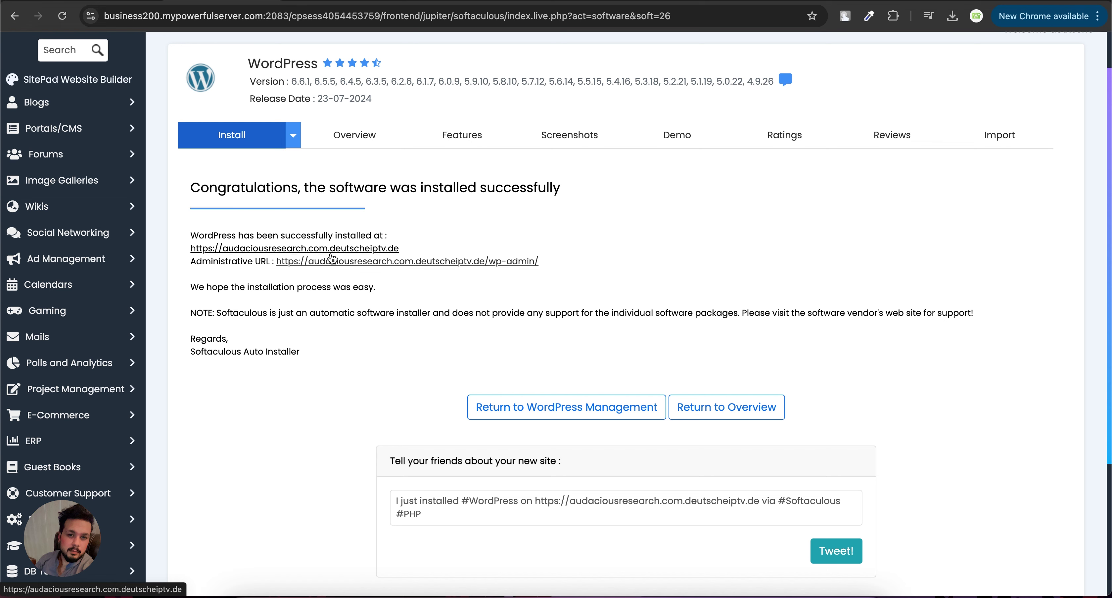
scroll(331, 258, up, 2)
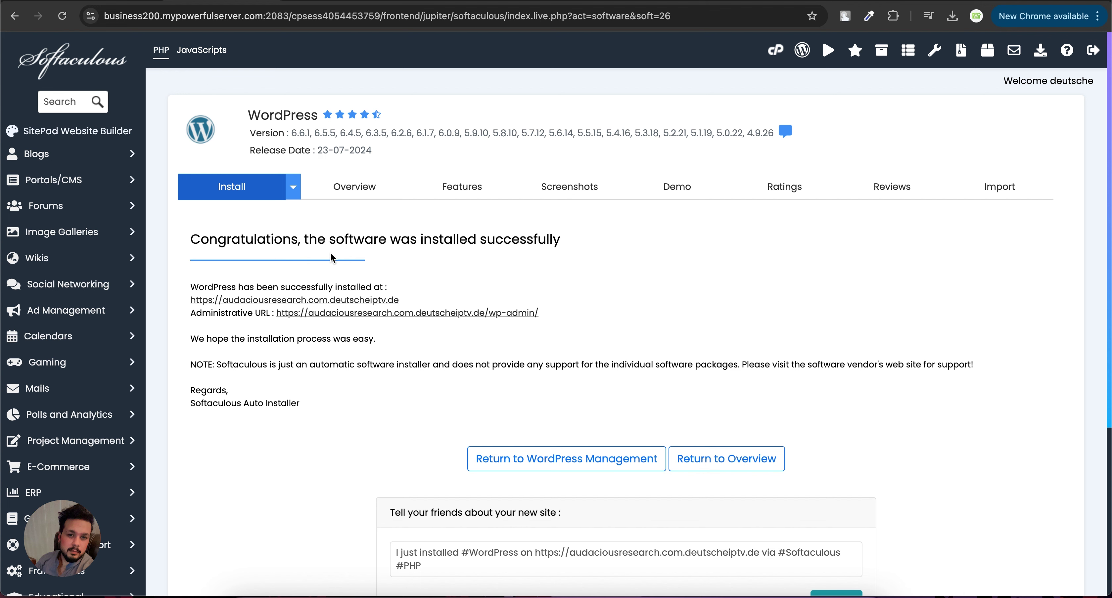
key(super+shift+5)
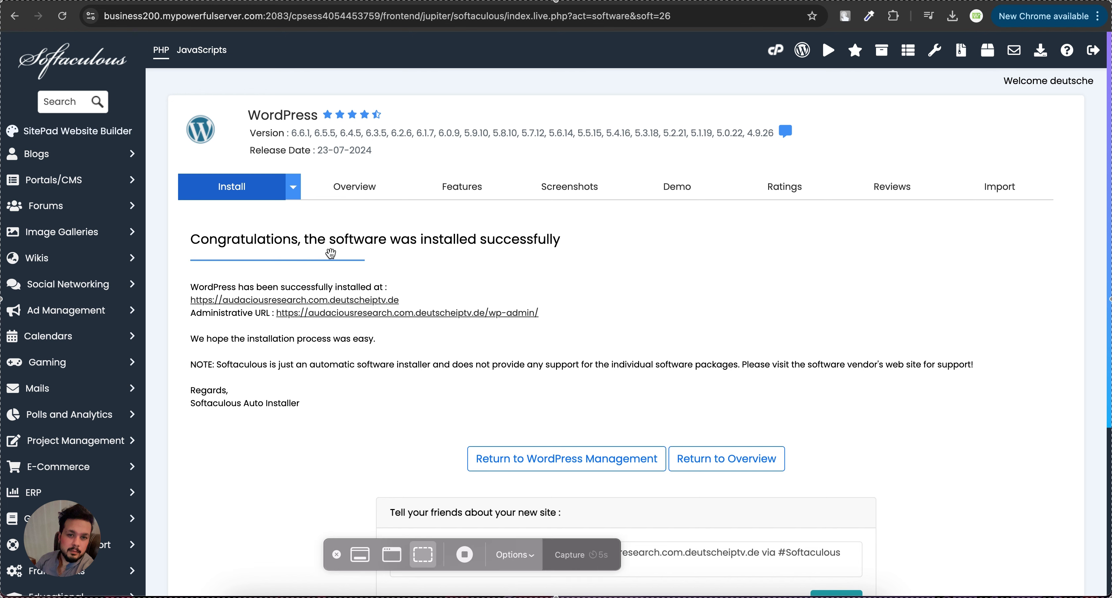